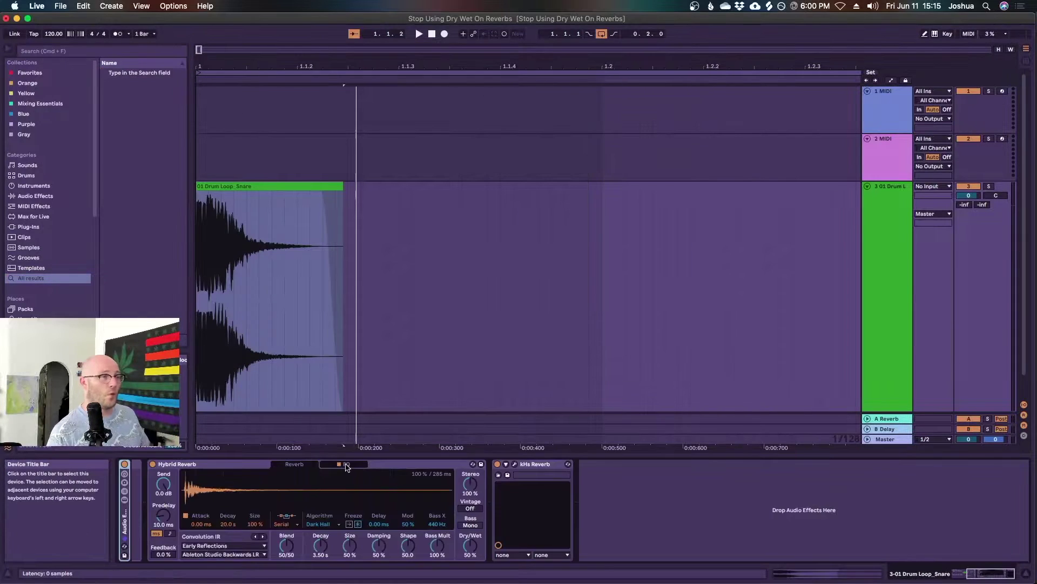
- Open the EQ page of the Hybrid Reverb device
left_click(347, 465)
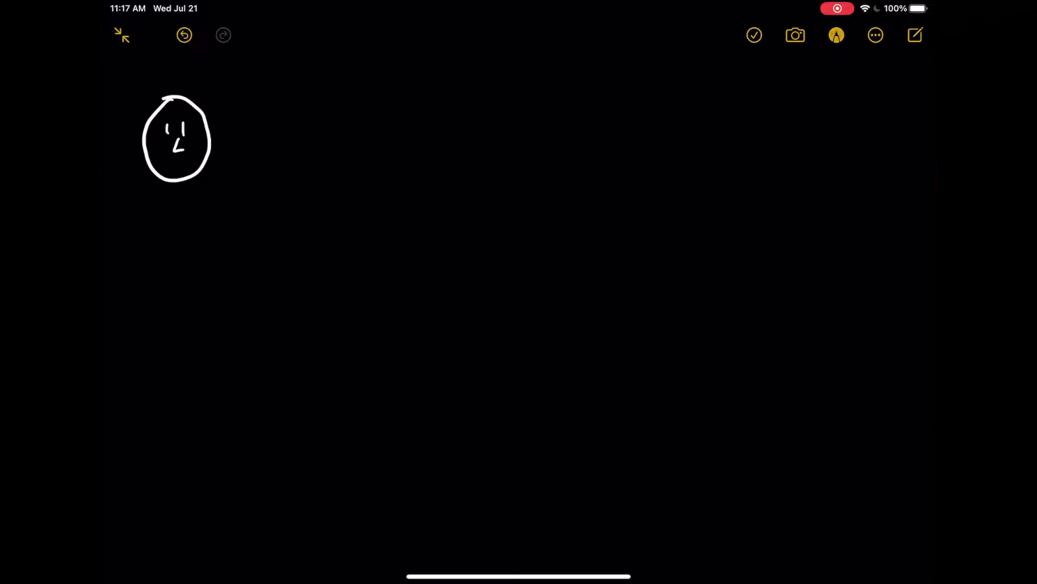
- Switch to the tablet note and sketch a freehand diagram below and beside the drawn face
left_click_drag(200, 233, 216, 226)
left_click_drag(235, 199, 232, 235)
left_click_drag(260, 189, 257, 202)
mouse_move(193, 263)
left_mouse_down()
mouse_move(192, 363)
mouse_move(199, 259)
mouse_move(183, 303)
left_mouse_up()
left_click_drag(212, 287, 210, 302)
left_click_drag(198, 305, 222, 325)
left_click_drag(170, 398, 193, 401)
left_click_drag(241, 398, 233, 423)
left_click_drag(242, 125, 332, 216)
left_click_drag(315, 208, 345, 198)
left_click_drag(269, 322, 335, 273)
left_click_drag(321, 281, 348, 286)
mouse_move(316, 245)
left_mouse_down()
mouse_move(332, 230)
mouse_move(329, 245)
mouse_move(361, 230)
left_mouse_up()
left_click_drag(380, 215, 400, 234)
left_click_drag(394, 216, 387, 237)
mouse_move(367, 252)
left_mouse_down()
mouse_move(418, 256)
mouse_move(404, 278)
left_mouse_up()
mouse_move(465, 188)
left_mouse_down()
mouse_move(447, 220)
mouse_move(503, 201)
left_mouse_up()
mouse_move(466, 210)
left_mouse_down()
mouse_move(466, 224)
mouse_move(486, 223)
left_mouse_up()
mouse_move(477, 231)
left_mouse_down()
mouse_move(470, 244)
mouse_move(496, 260)
mouse_move(593, 231)
left_mouse_up()
left_click_drag(578, 207, 575, 259)
mouse_move(633, 157)
left_mouse_down()
mouse_move(641, 290)
mouse_move(683, 158)
left_mouse_up()
left_click_drag(680, 154, 683, 286)
left_click_drag(655, 172, 663, 266)
left_click_drag(650, 221, 674, 219)
left_click_drag(632, 122, 646, 121)
left_click_drag(724, 131, 744, 146)
left_click(837, 35)
mouse_move(682, 232)
left_mouse_down()
mouse_move(609, 280)
mouse_move(368, 241)
mouse_move(333, 319)
left_mouse_up()
left_click(837, 35)
left_click_drag(331, 132, 413, 135)
left_click_drag(341, 323, 411, 324)
mouse_move(442, 180)
left_mouse_down()
mouse_move(475, 87)
mouse_move(460, 162)
left_mouse_up()
mouse_move(468, 287)
left_mouse_down()
mouse_move(443, 368)
mouse_move(474, 366)
left_mouse_up()
mouse_move(492, 129)
left_mouse_down()
mouse_move(550, 133)
mouse_move(544, 216)
left_mouse_up()
left_click_drag(491, 321, 540, 281)
left_click_drag(531, 244, 613, 240)
left_click_drag(682, 174, 676, 178)
left_click_drag(659, 258, 683, 253)
mouse_move(671, 184)
left_mouse_down()
mouse_move(696, 264)
mouse_move(674, 181)
left_mouse_up()
mouse_move(670, 209)
left_mouse_down()
mouse_move(667, 224)
mouse_move(682, 226)
left_mouse_up()
left_click_drag(675, 230, 684, 241)
mouse_move(661, 250)
left_mouse_down()
mouse_move(666, 263)
mouse_move(682, 258)
left_mouse_up()
left_click(837, 35)
left_click_drag(725, 229, 776, 226)
left_click_drag(757, 206, 762, 256)
left_click_drag(811, 160, 810, 251)
left_click_drag(808, 154, 850, 273)
left_click_drag(831, 163, 830, 258)
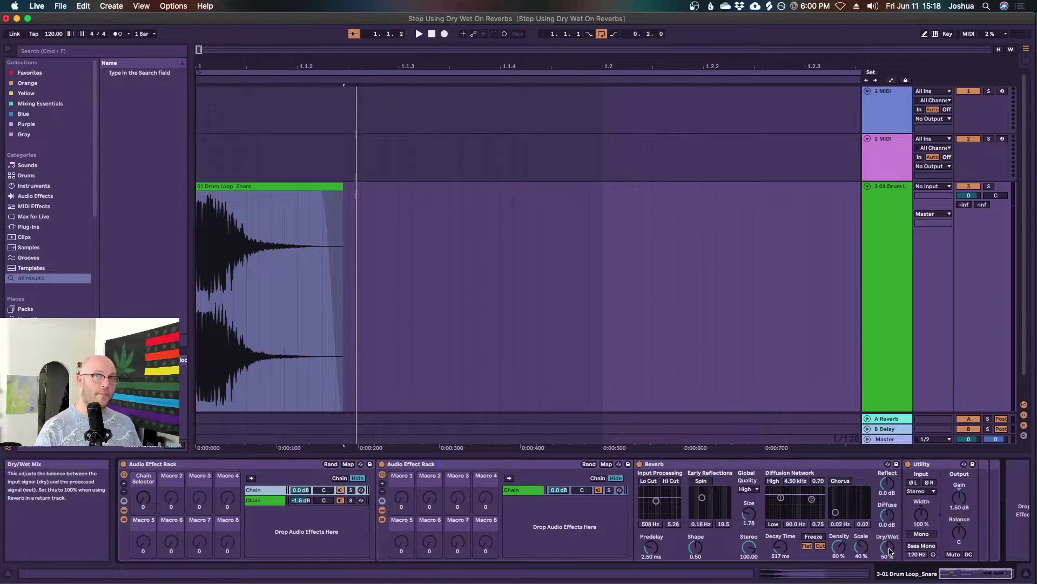
- Inspect the outer rack's second chain and both chains of its nested rack, ending on the Reverb chain
left_click(257, 502)
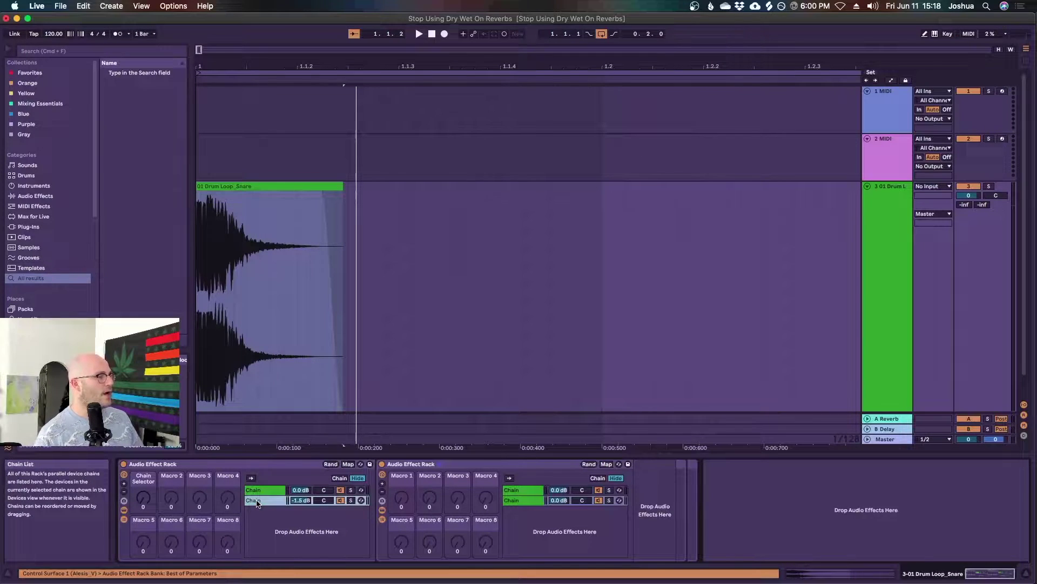
left_click(511, 490)
left_click(511, 501)
left_click(511, 489)
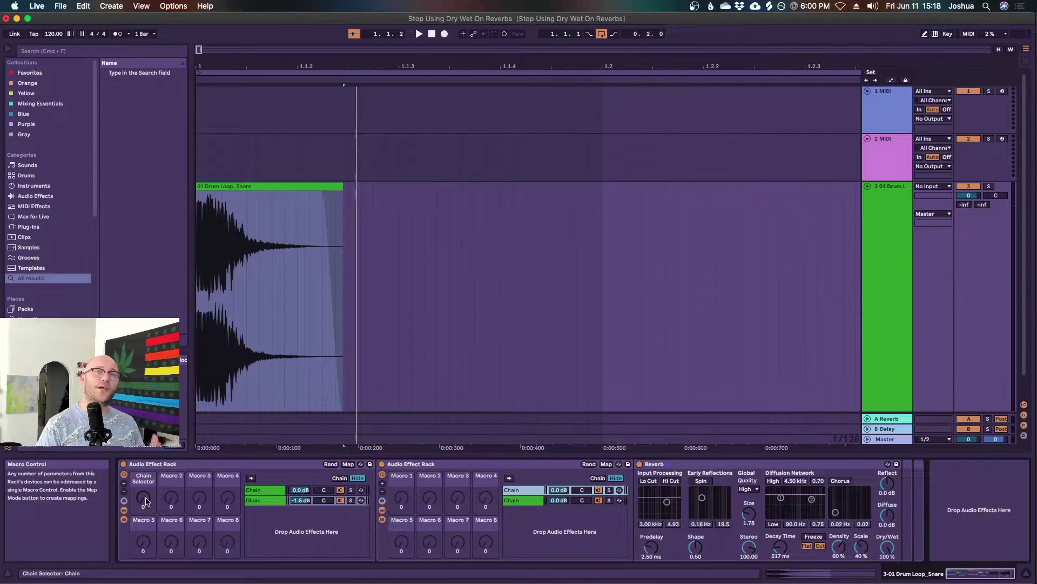
- Audition the snare with the Chain Selector at 0 for the dry/wet reverb and at 1 for the send reverb
left_click_drag(146, 501, 145, 505)
key("space")
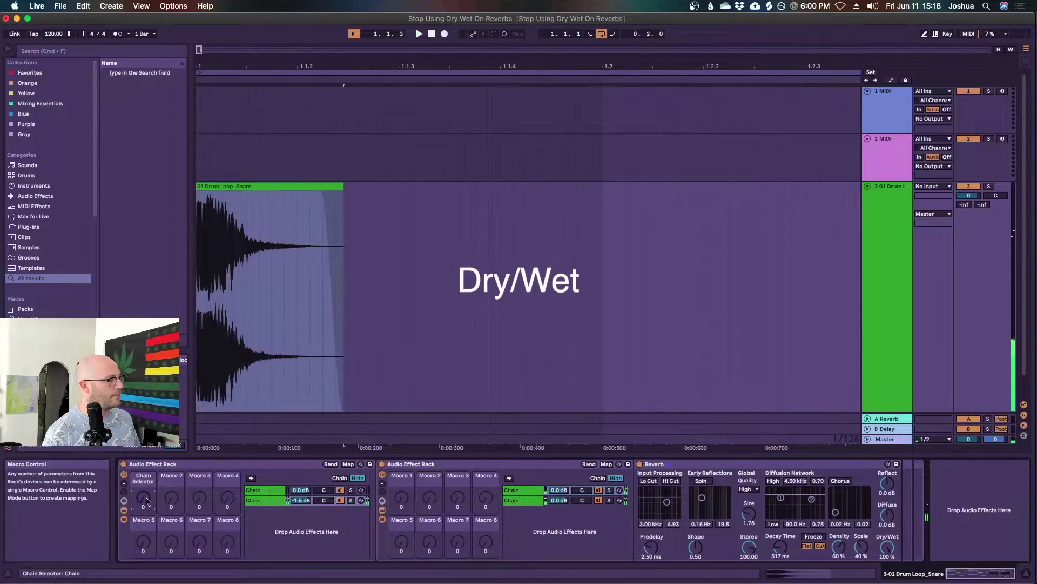
left_click(258, 501)
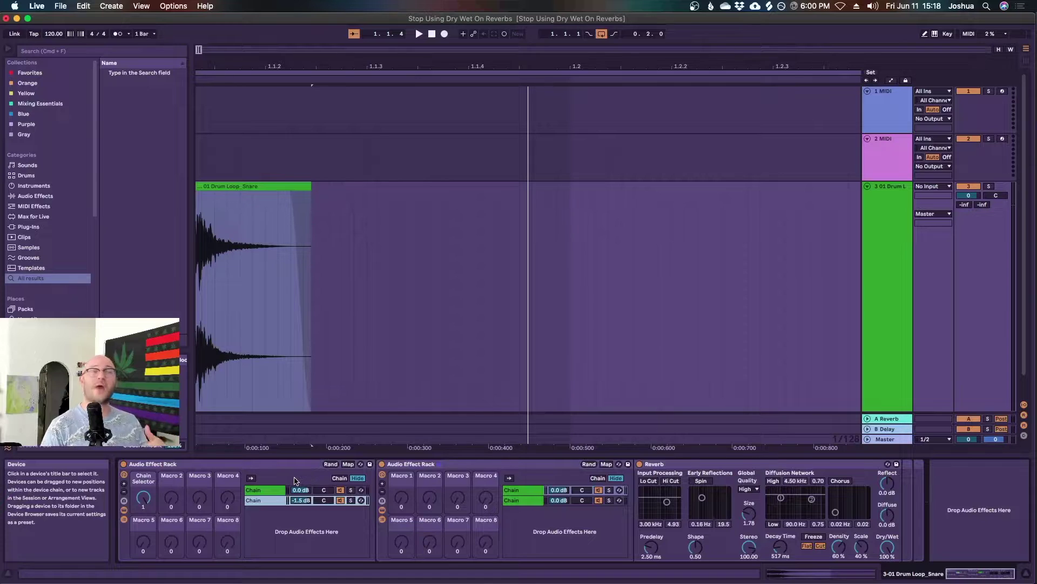
key("space")
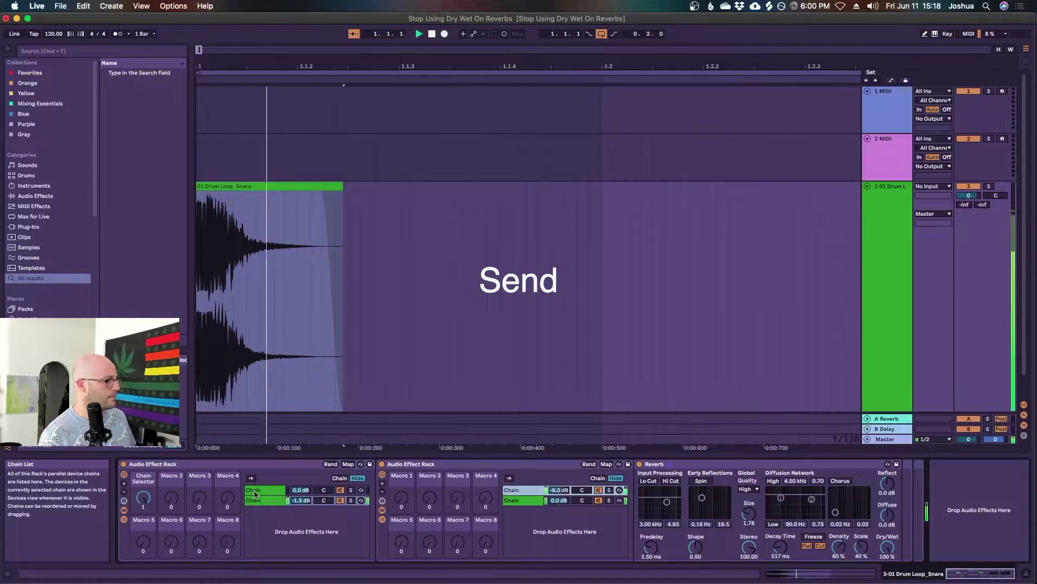
left_click(255, 493)
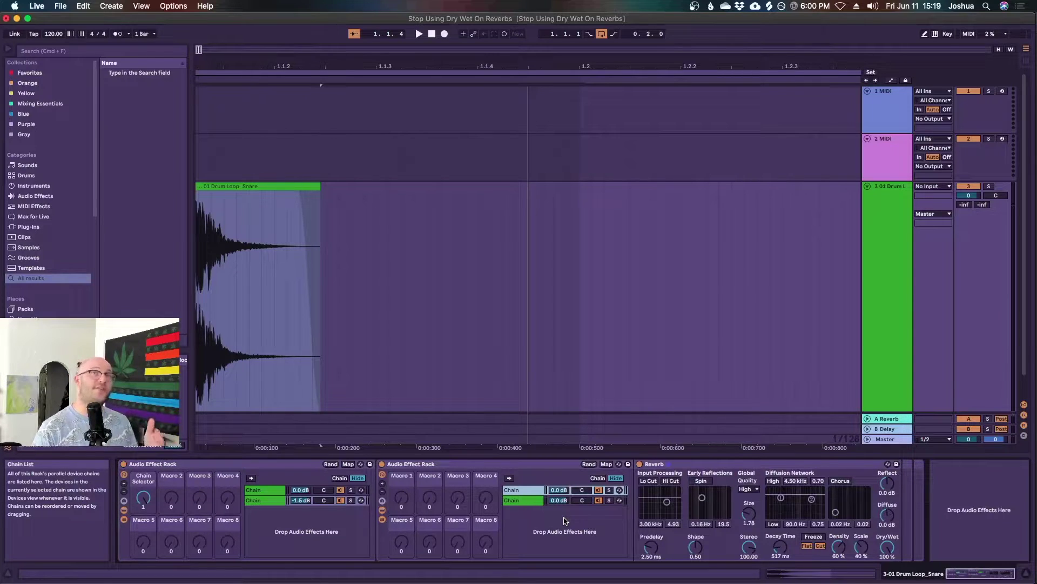
- Compare the dry/wet and send reverbs by repeatedly playing the snare and changing the Chain Selector between playbacks
left_click(525, 500)
key("space")
key("space")
key("space")
key("space")
key("space")
left_click_drag(139, 501, 140, 524)
key("space")
key("space")
key("space")
key("space")
key("space")
key("space")
key("space")
key("space")
key("space")
key("space")
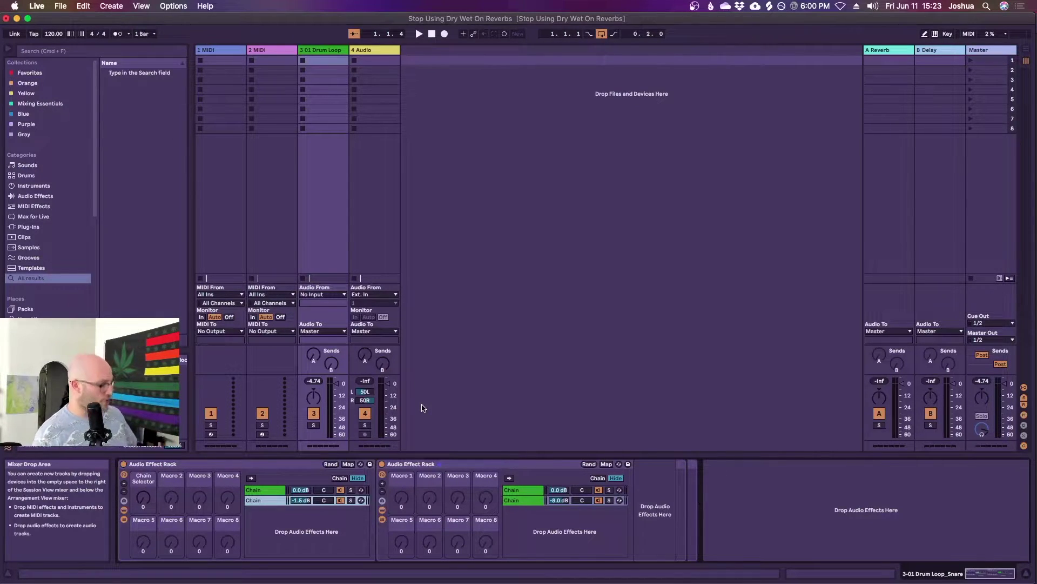
- Undo the last two changes
key("super+z")
key("super+z")
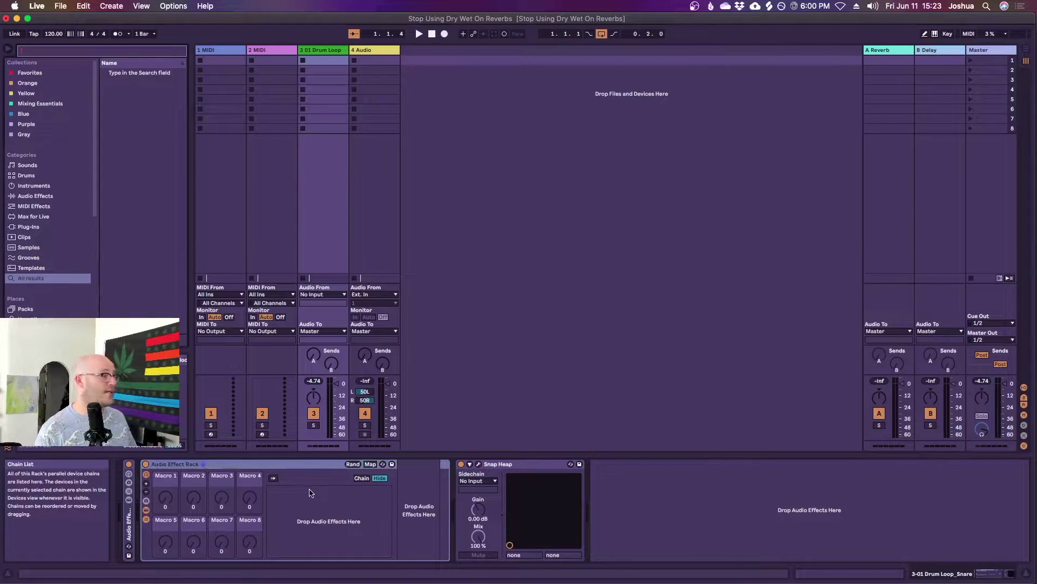
- Try adding a Reverb to the empty Audio Effect Rack, and delete the resulting chain
left_click(71, 200)
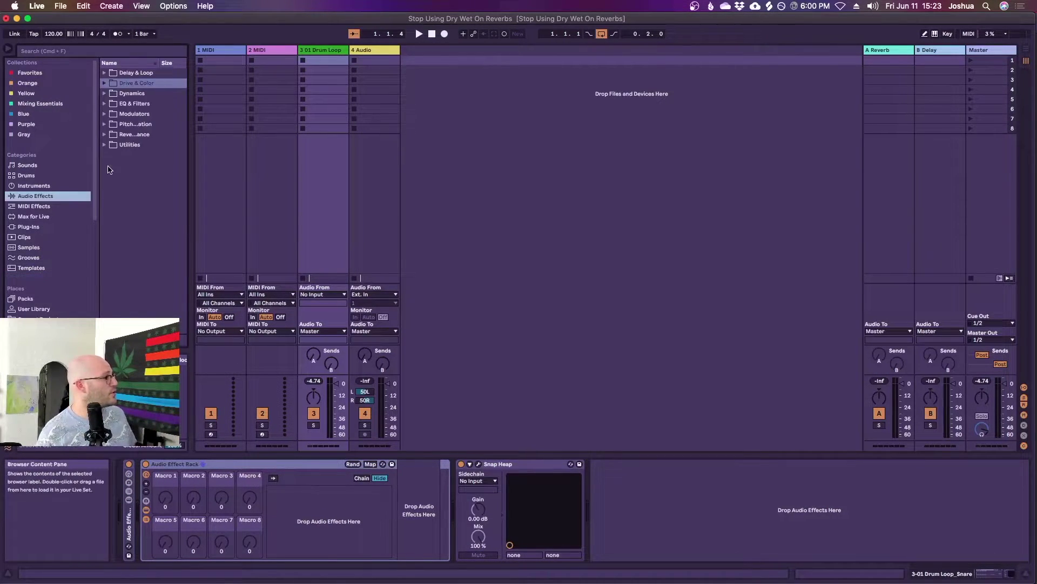
left_click(105, 135)
left_click_drag(132, 176, 339, 514)
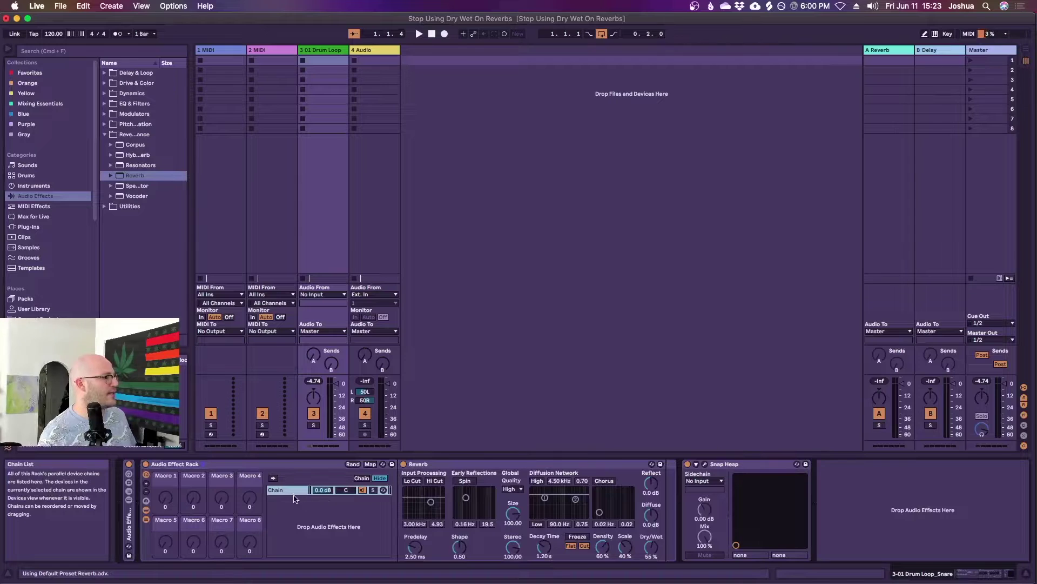
key("BackSpace")
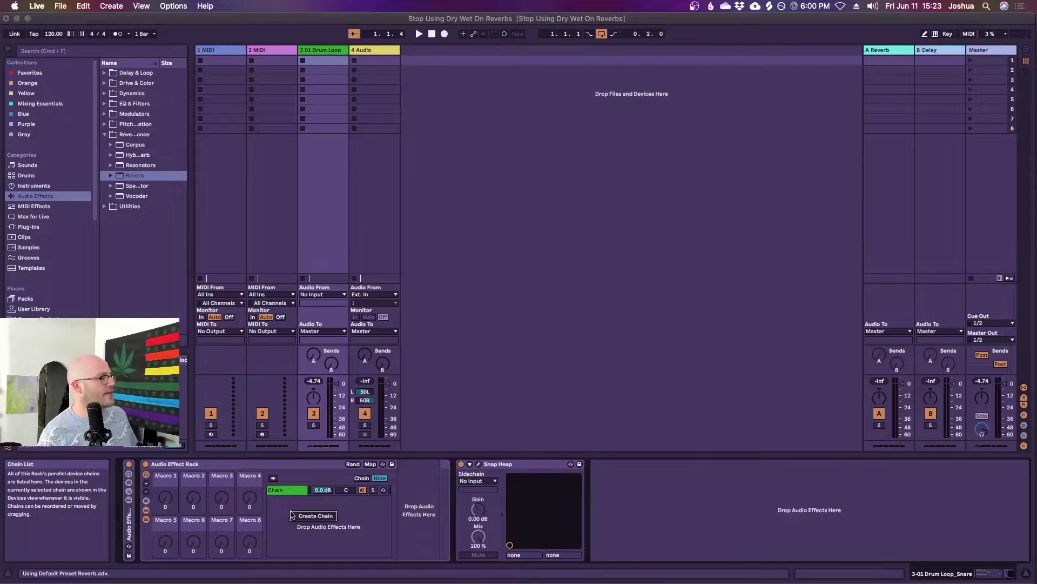
- Create a second chain in the Audio Effect Rack
right_click(296, 518)
left_click(298, 516)
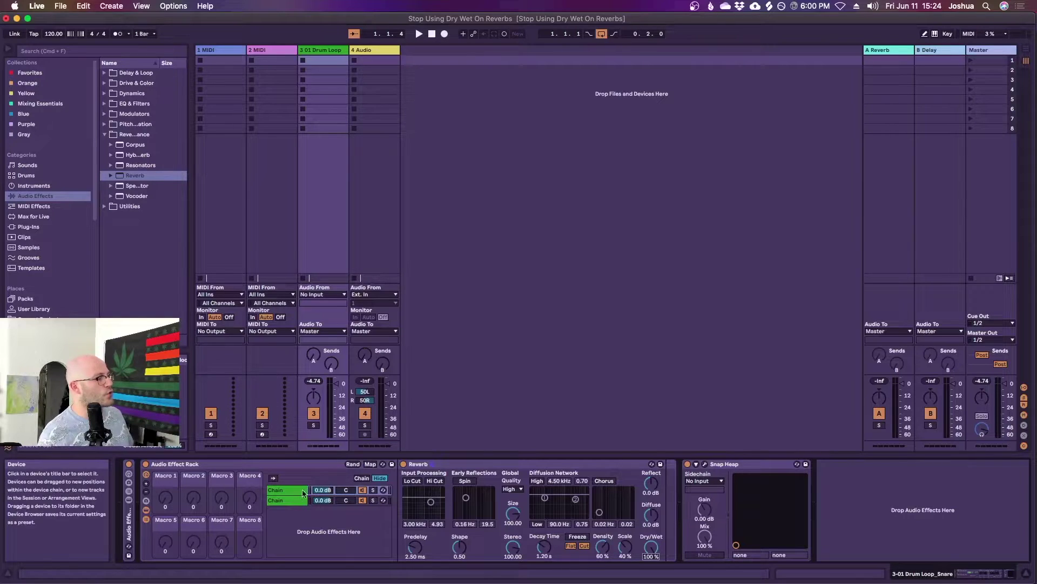
- Insert a Utility before the Reverb in the rack's first chain
mouse_move(325, 492)
left_mouse_down()
mouse_move(326, 527)
mouse_move(326, 491)
left_mouse_up()
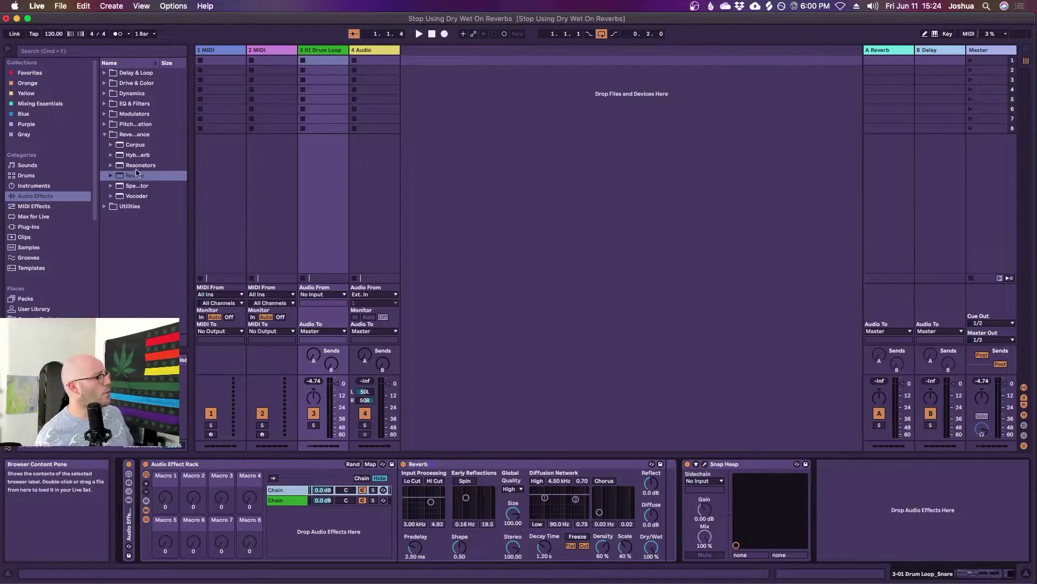
left_click(106, 206)
left_click_drag(134, 227, 403, 489)
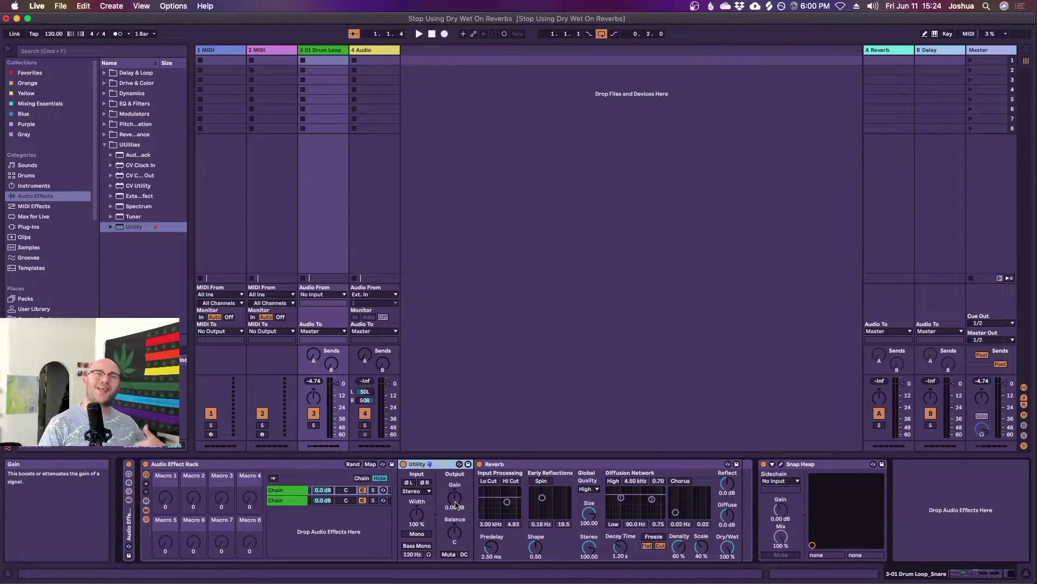
- Set Snap Heap's first two lanes to process in parallel, and add a fully wet Reverb to Parallel Bus 1a
left_click(781, 464)
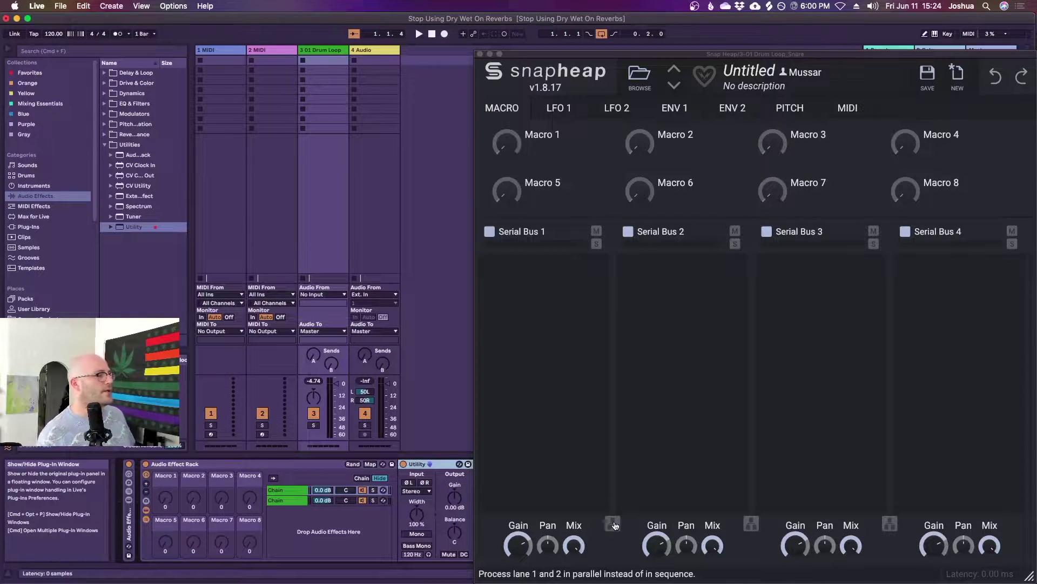
left_click(613, 524)
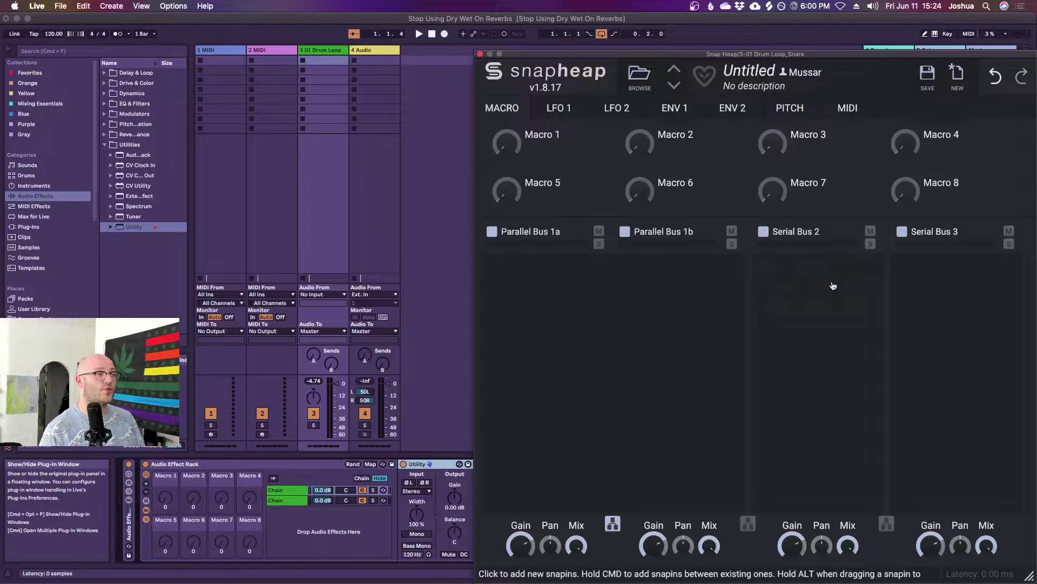
left_click(521, 293)
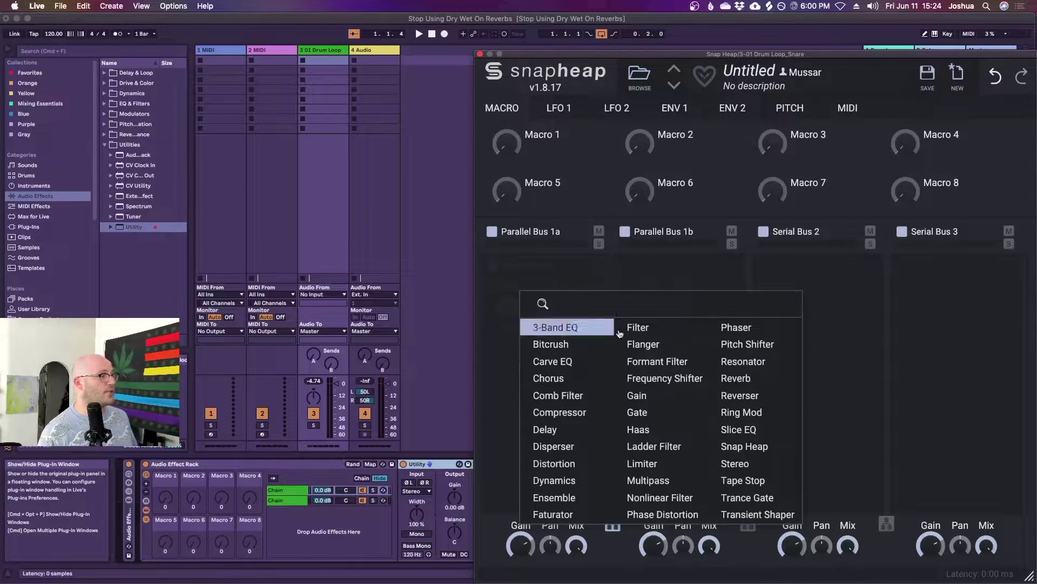
left_click(756, 375)
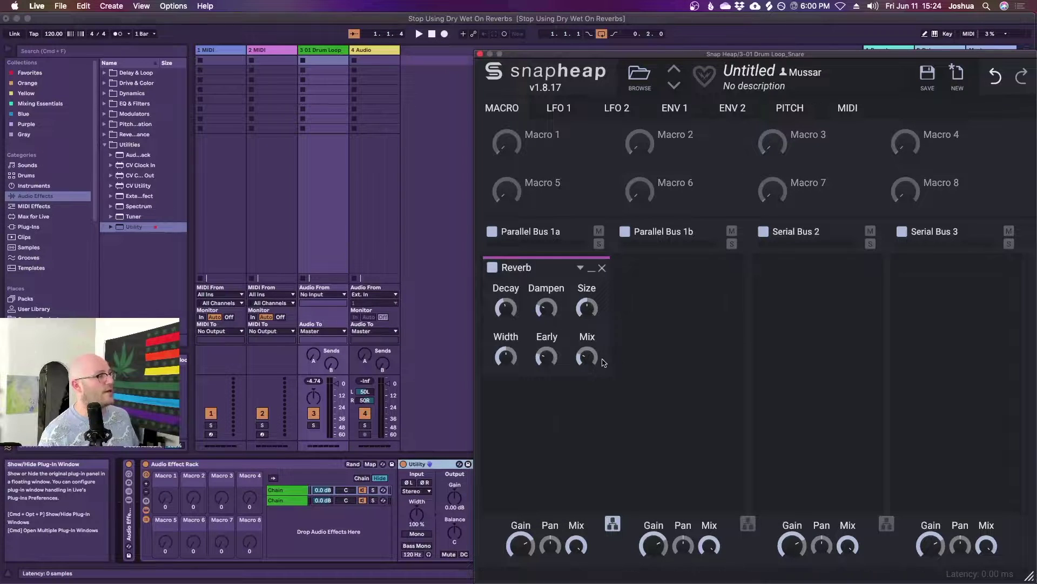
left_click_drag(589, 360, 589, 292)
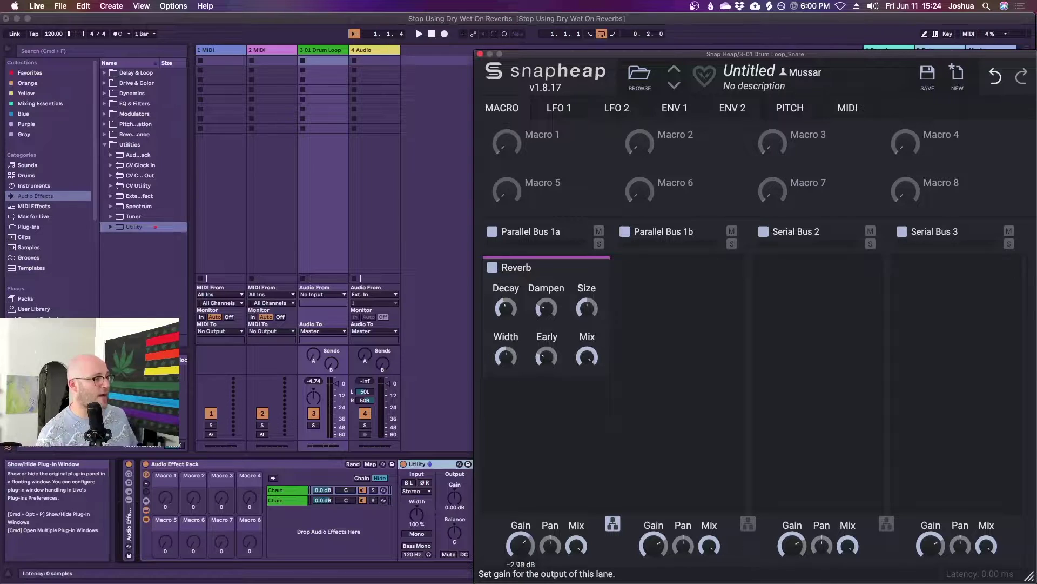
left_click(758, 386)
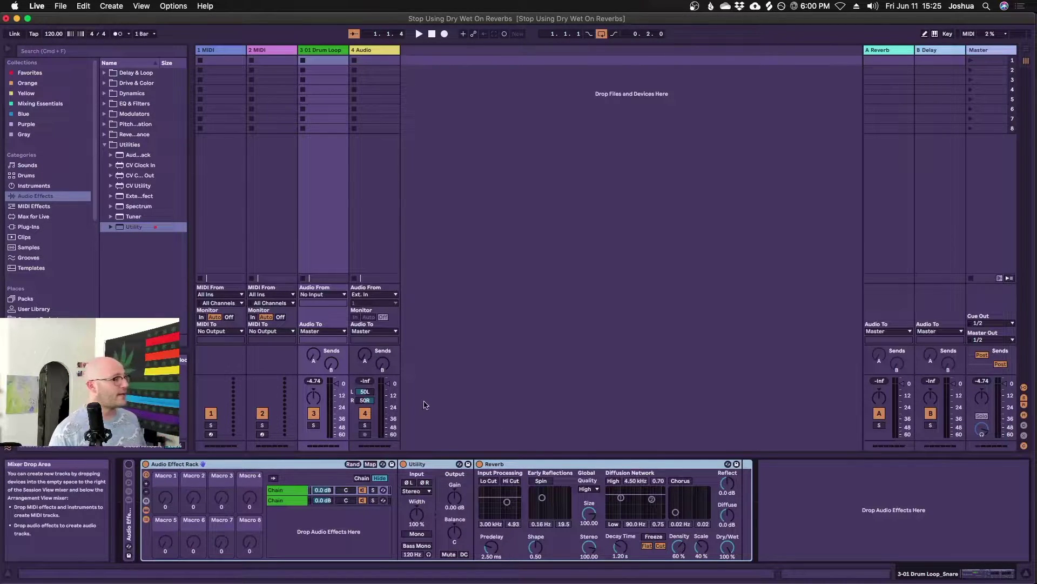
- Insert a Saturator between the Utility and the Reverb in the rack's first chain
left_click(105, 83)
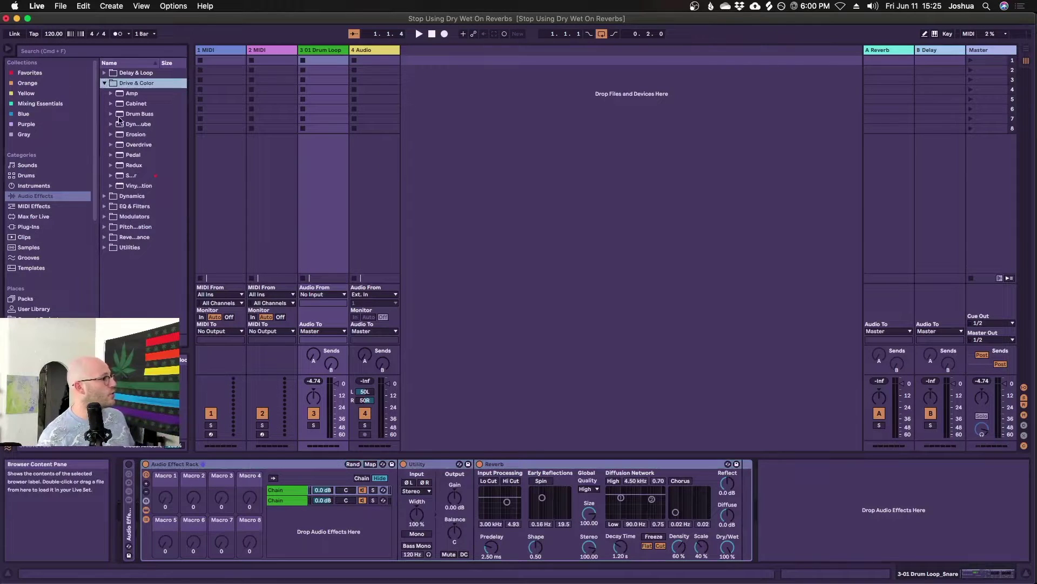
double_click(131, 179)
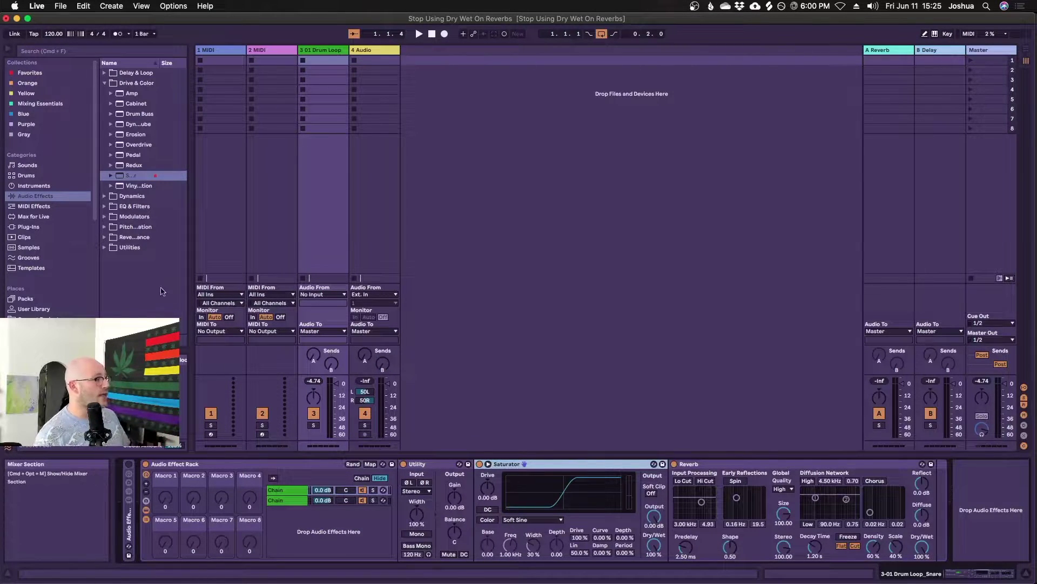
- Add an Auto Filter to the rack's second chain, and return to the first chain
left_click_drag(131, 114, 289, 500)
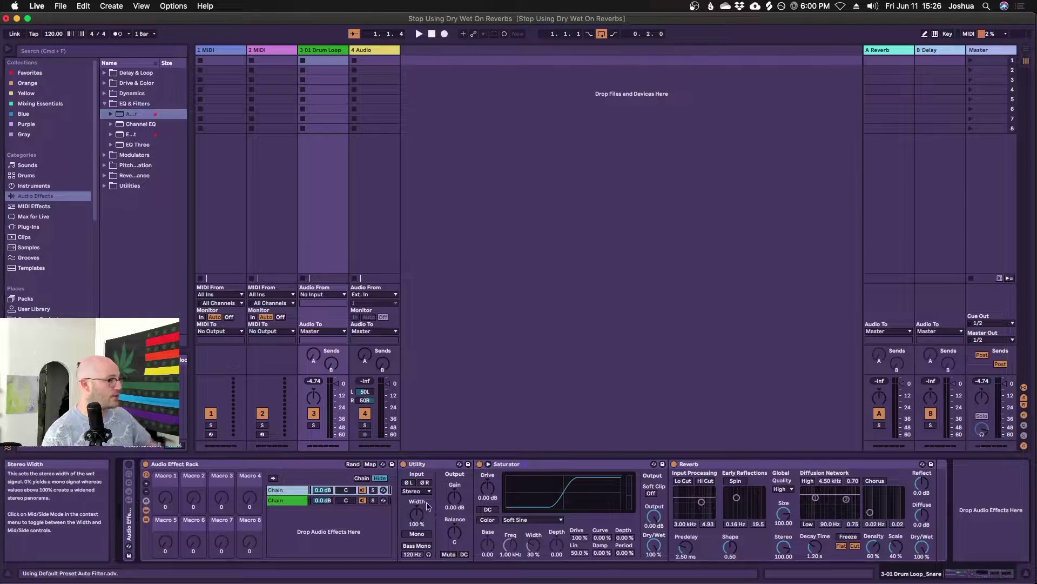
left_click(314, 500)
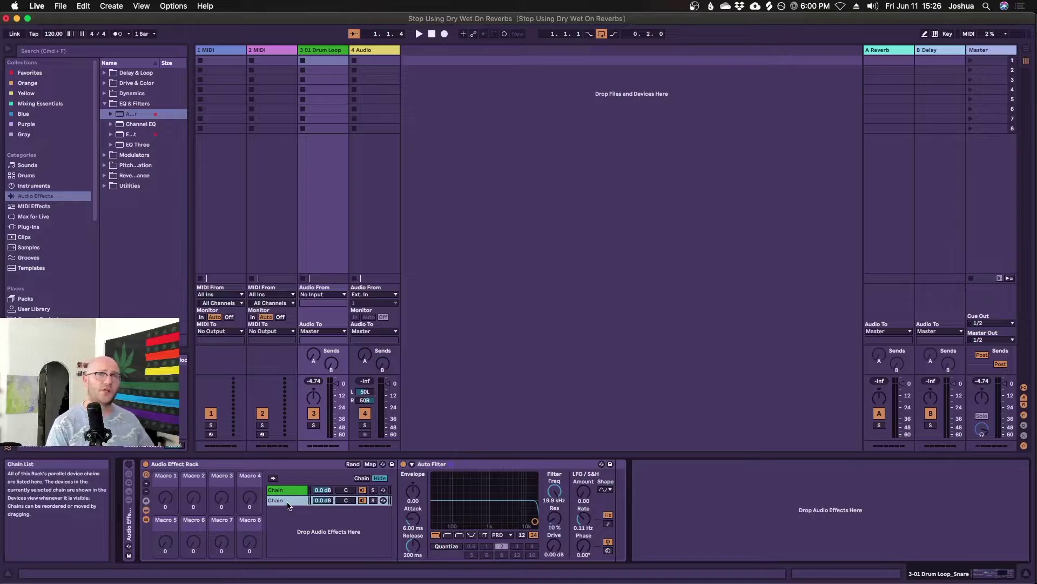
left_click(280, 490)
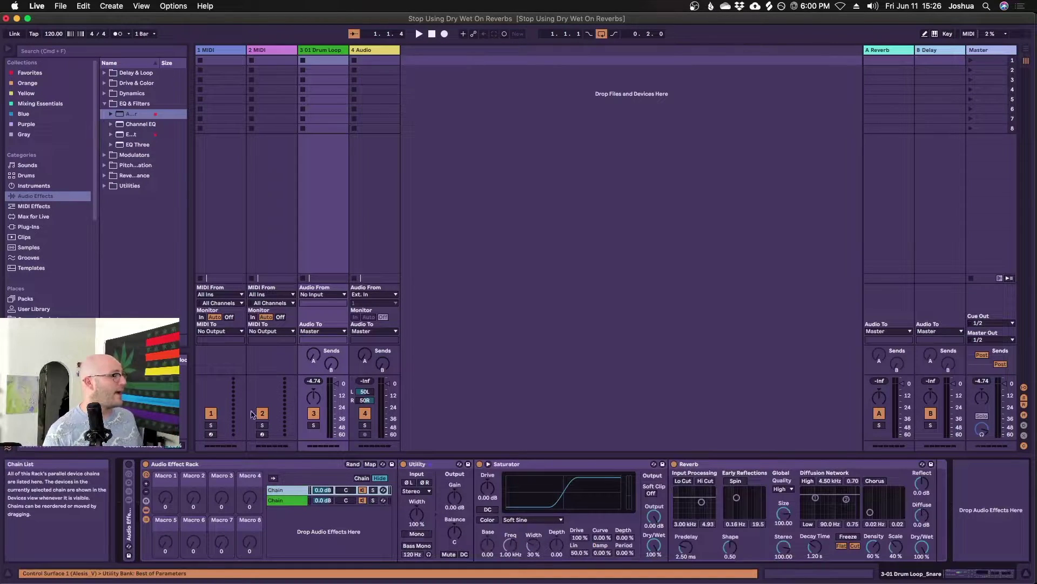
- Add a Hybrid Reverb as a new third chain in the rack, and set its Dry/Wet to 100%
left_click(117, 175)
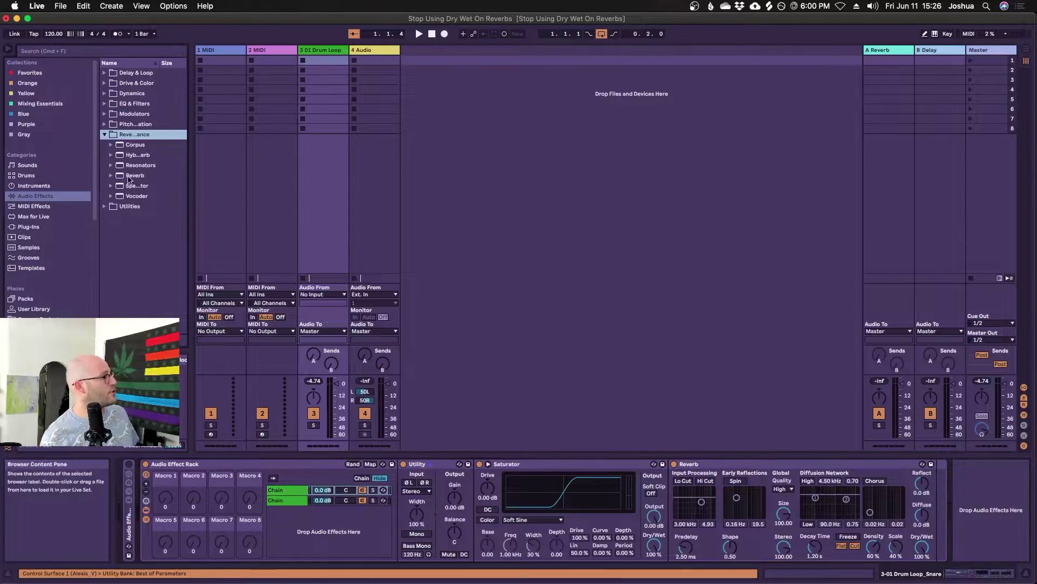
left_click_drag(134, 157, 321, 535)
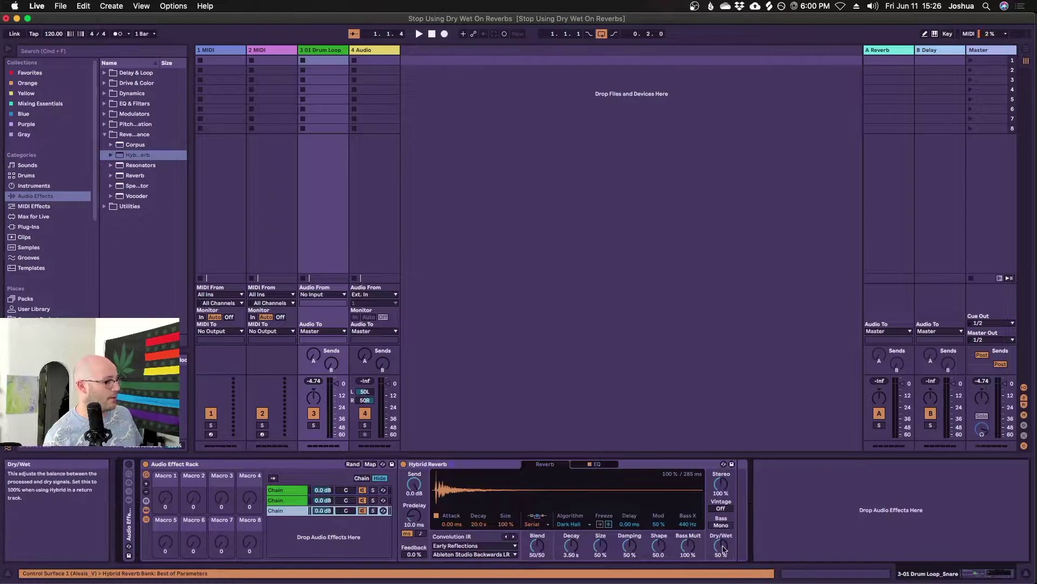
left_click_drag(723, 547, 723, 497)
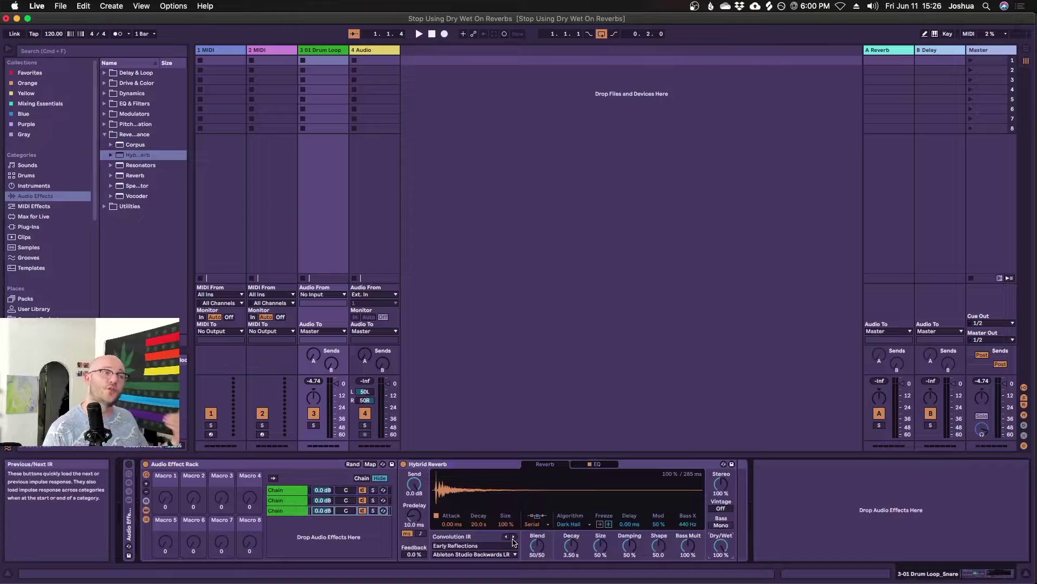
- Set the first chain's Reverb to size 0.39 and decay time 275 ms, and select the Hybrid Reverb chain
left_click(289, 491)
left_click_drag(783, 513, 818, 565)
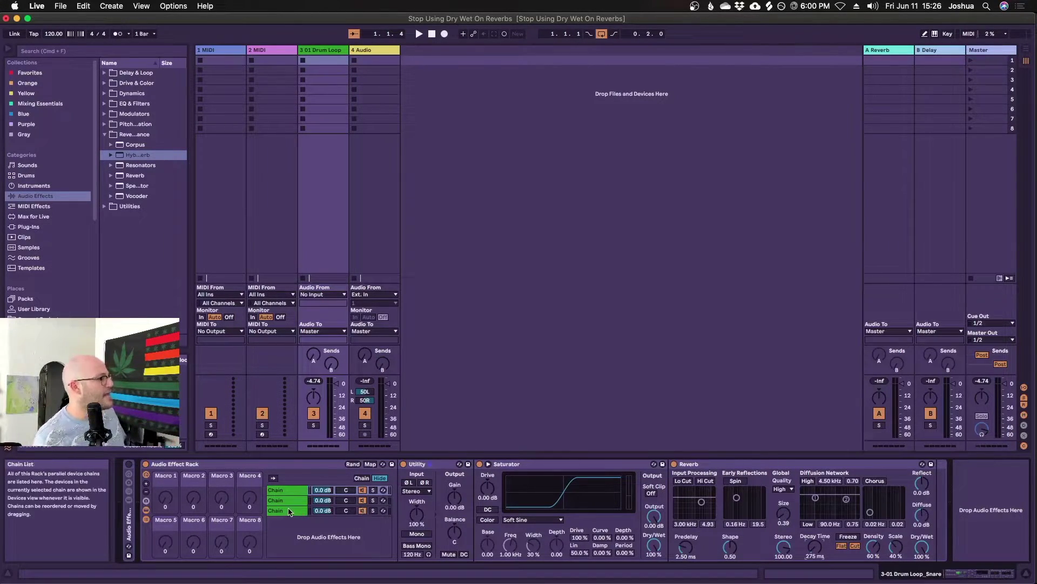
left_click(289, 510)
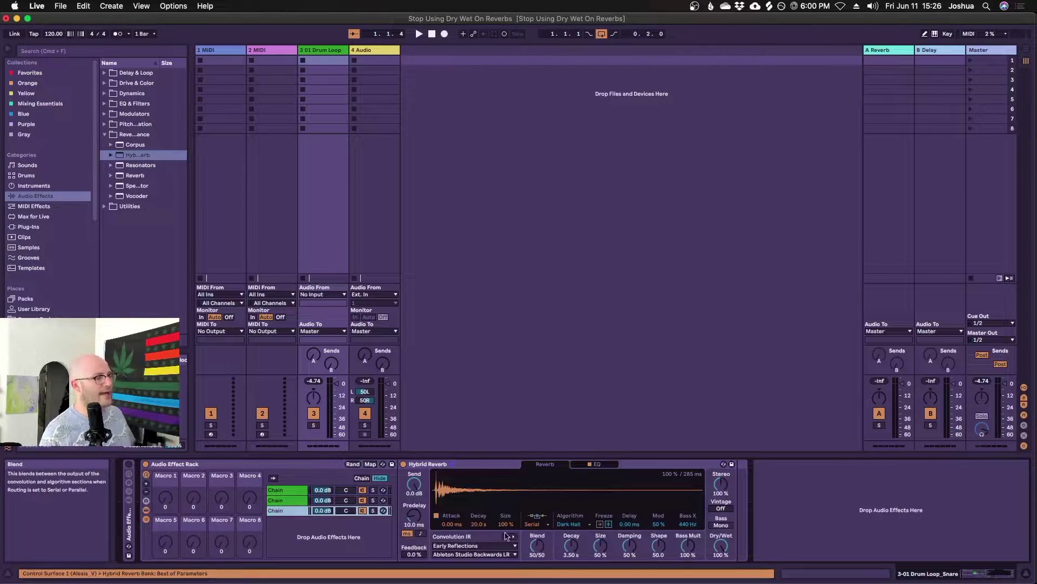